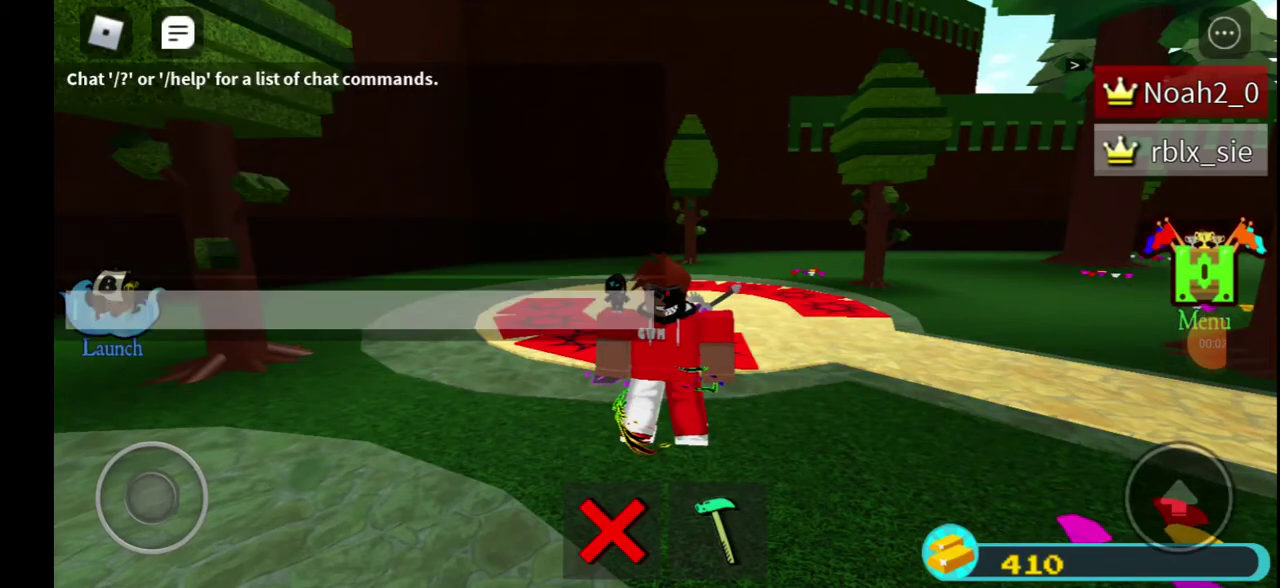
# - Type and send a chat greeting about returning, using the 'already', 'returning' and 'YouTube' suggestions
pyautogui.click(300, 310)
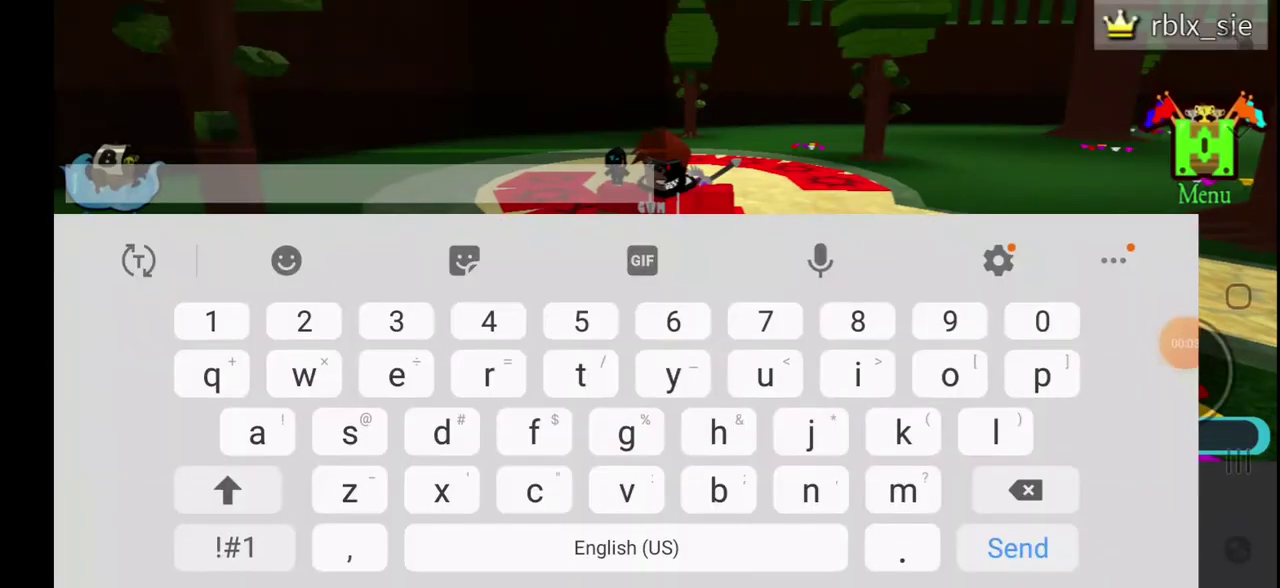
pyautogui.write('Hi')
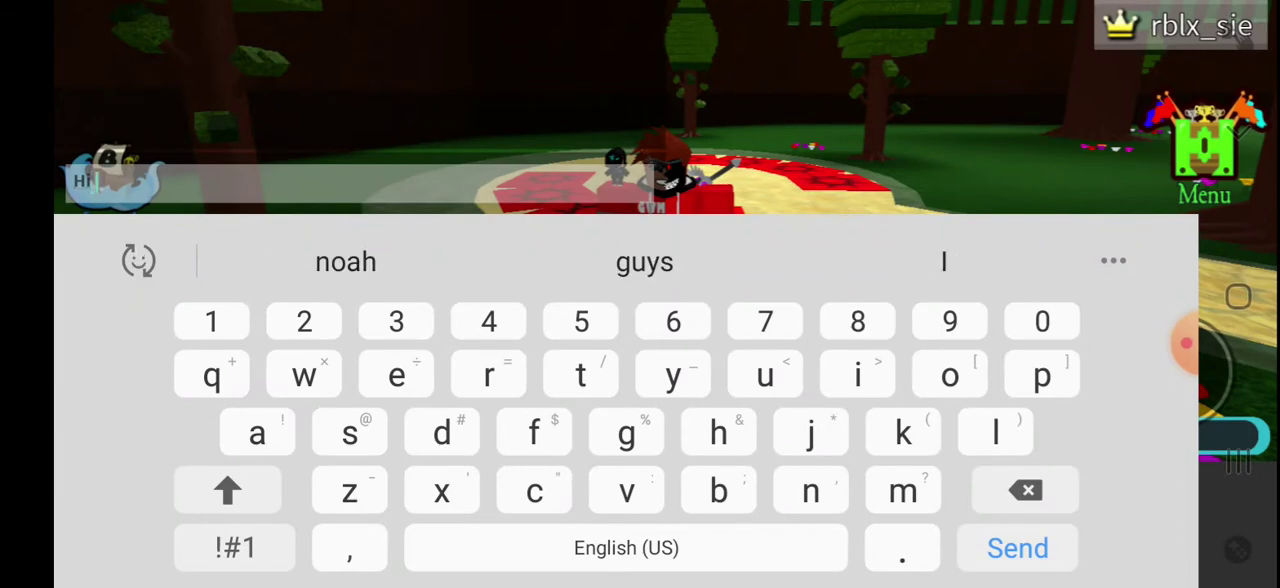
pyautogui.write(' guys ')
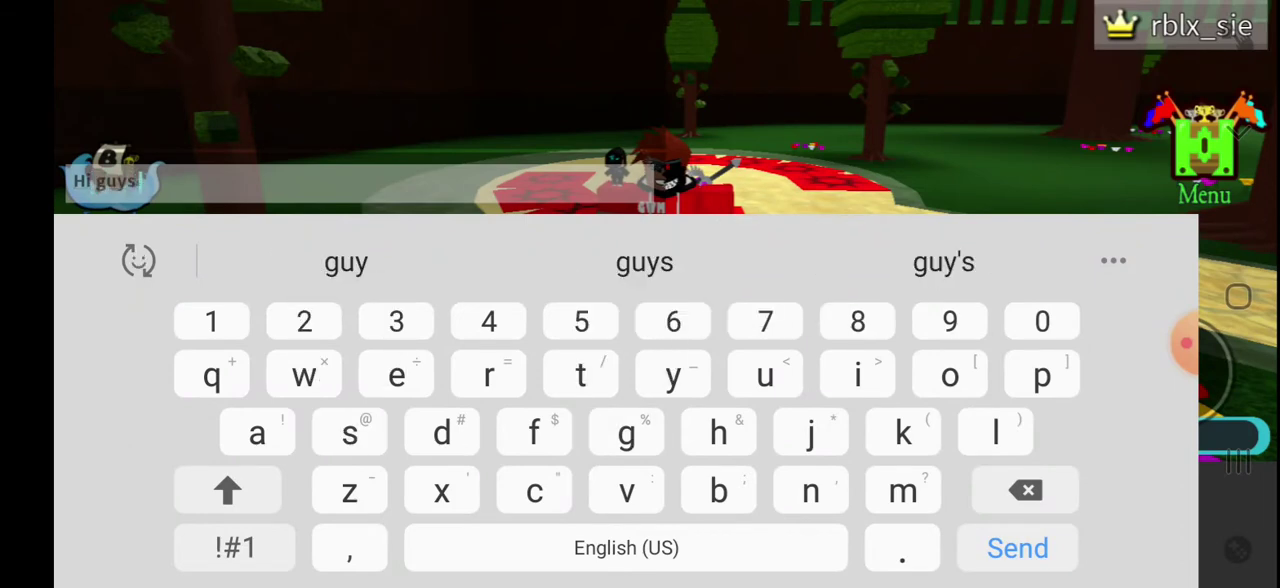
pyautogui.write('you')
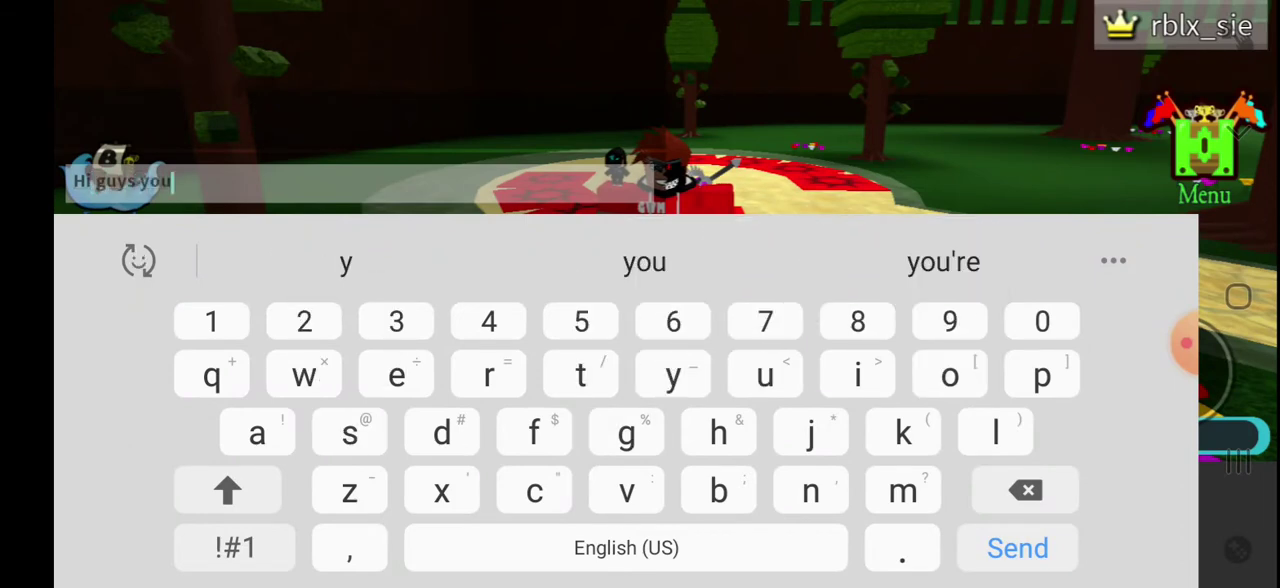
pyautogui.write(' allread')
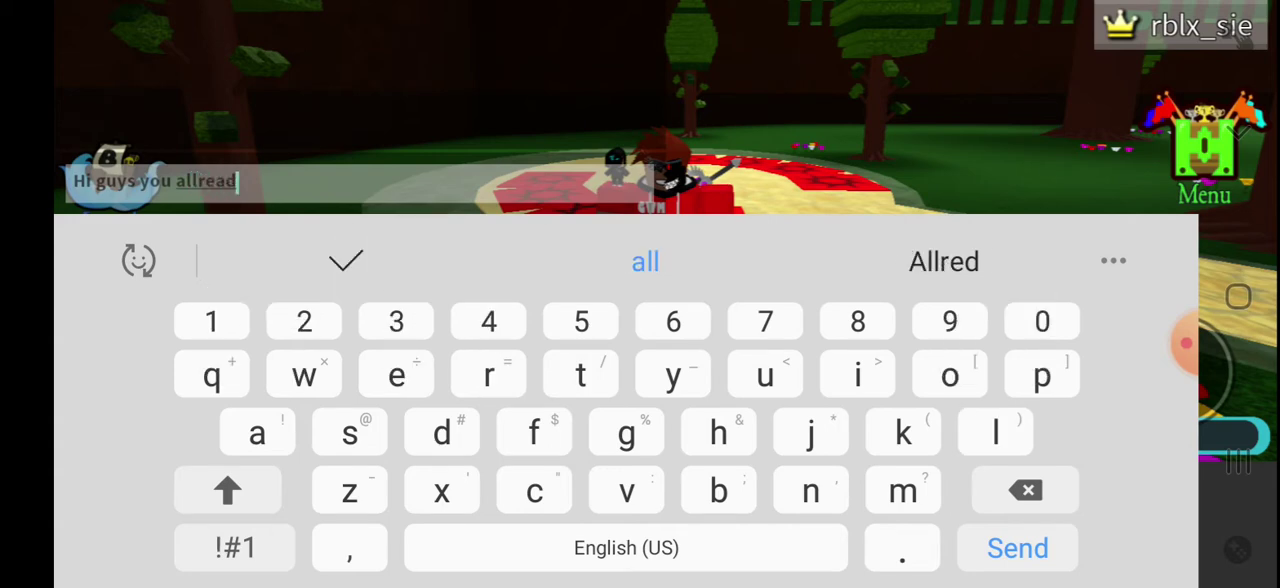
pyautogui.click(645, 261)
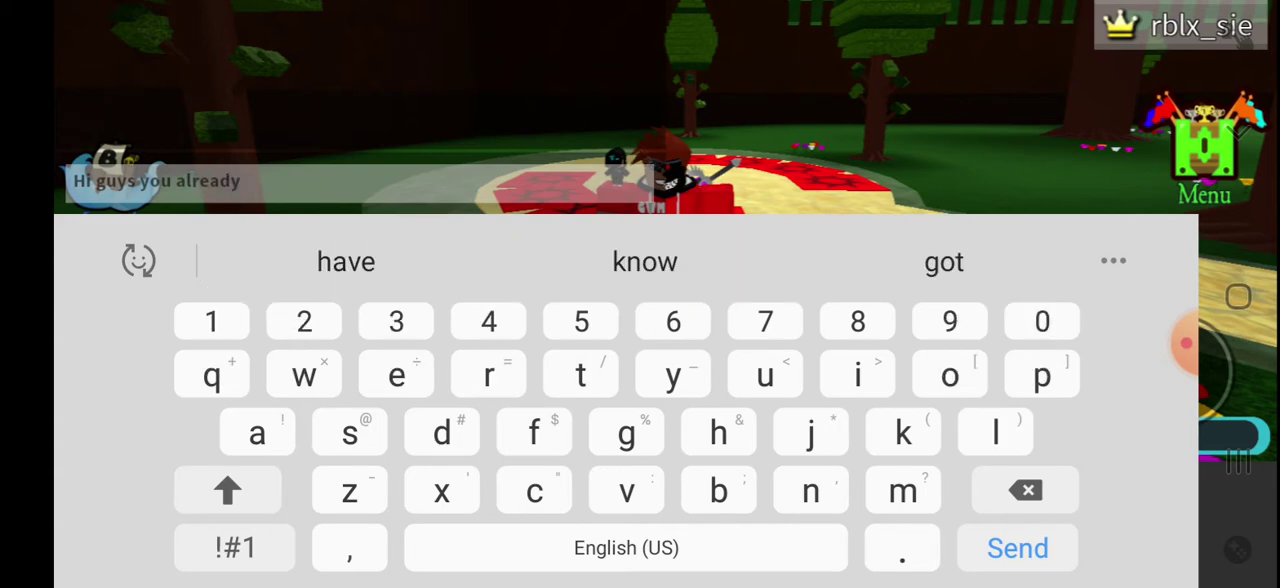
pyautogui.write('now that ')
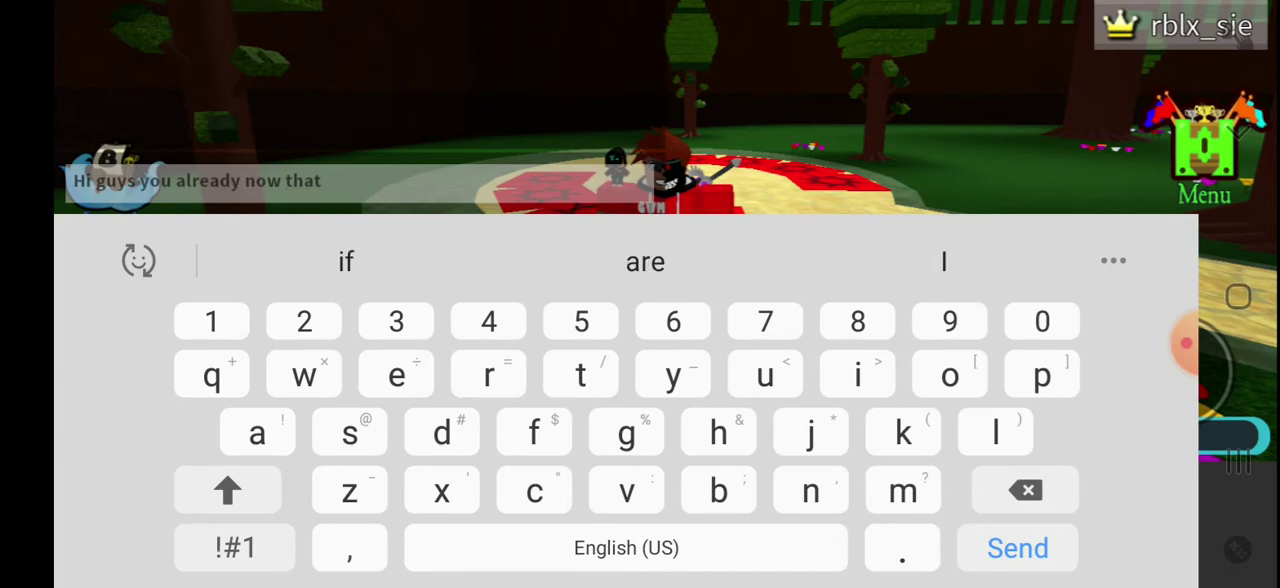
pyautogui.write('am ')
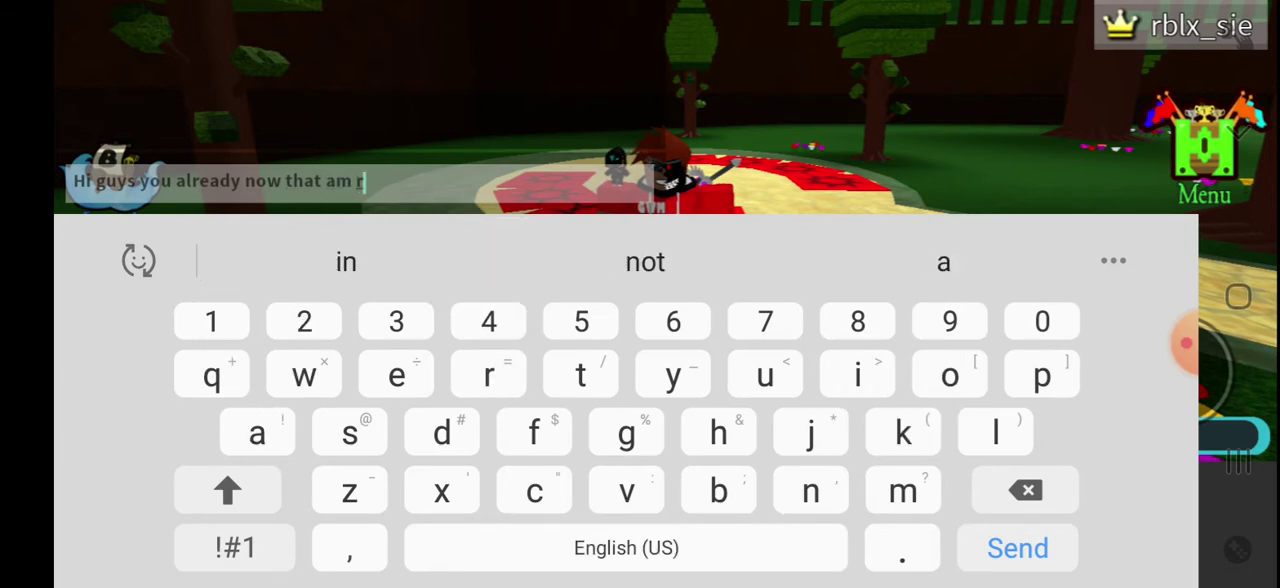
pyautogui.write('ret')
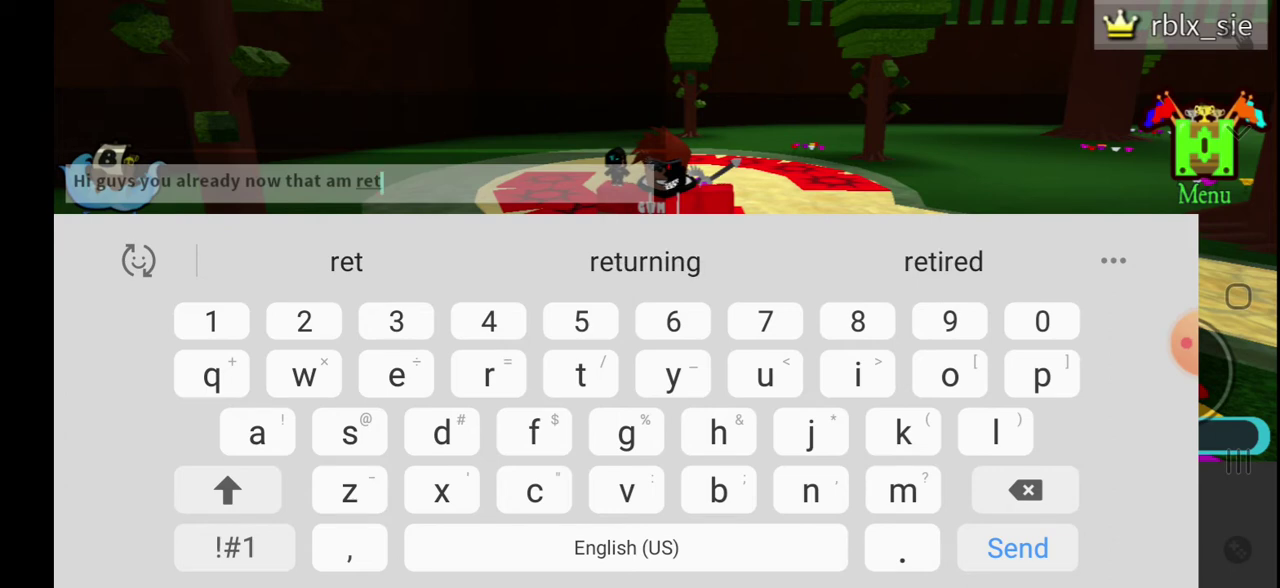
pyautogui.click(645, 262)
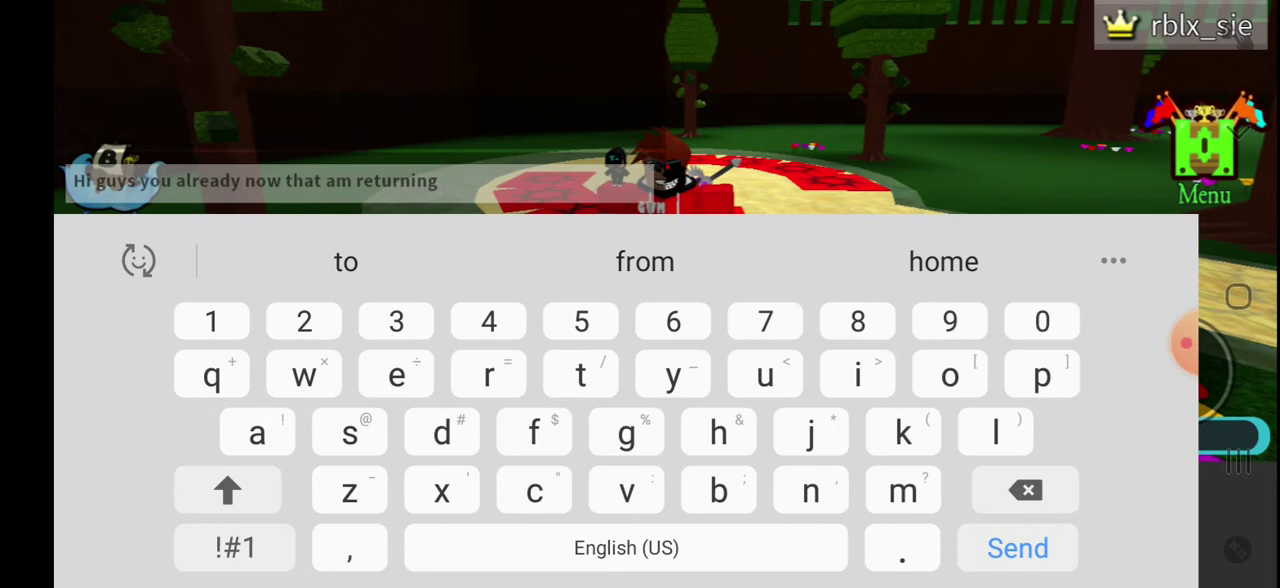
pyautogui.write('on ')
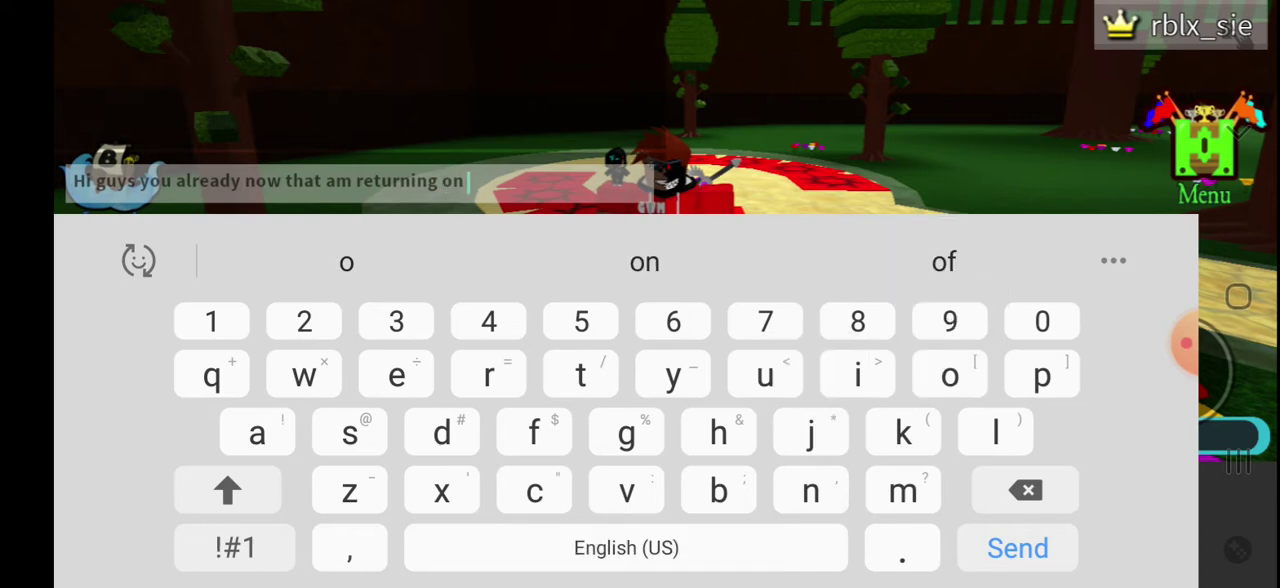
pyautogui.write('y')
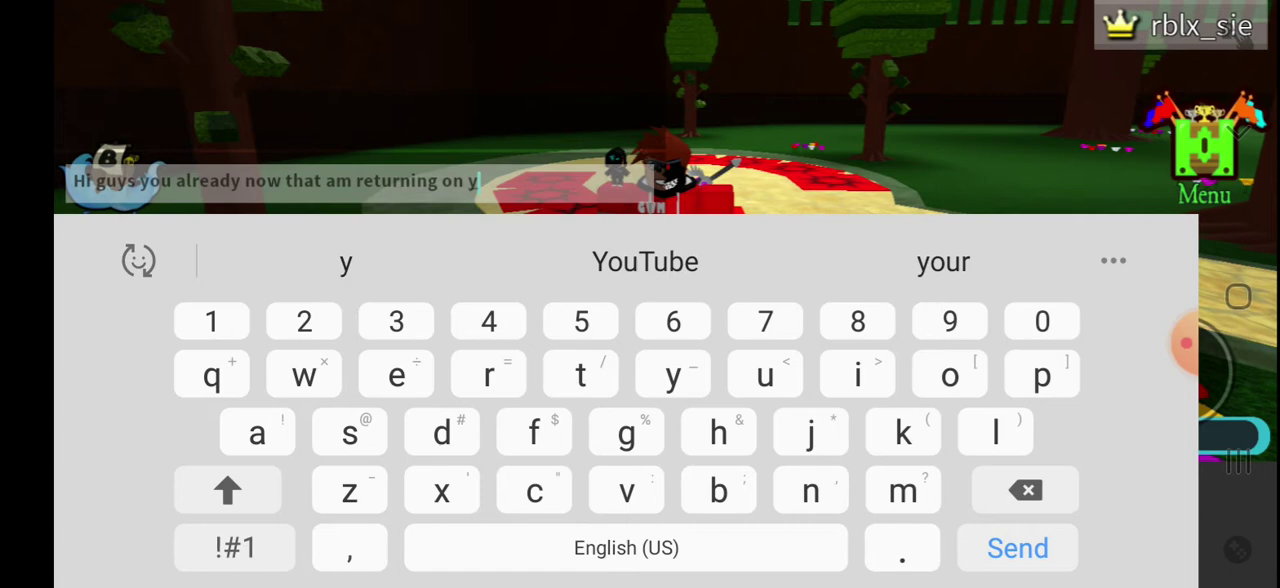
pyautogui.click(645, 262)
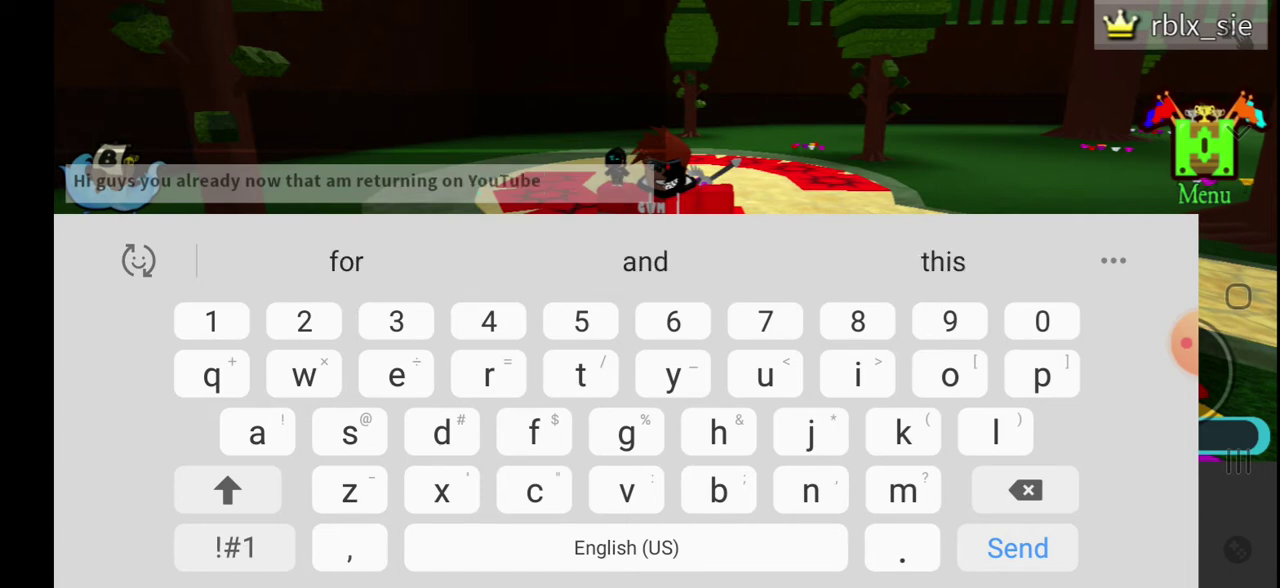
pyautogui.press('BackSpace')
pyautogui.press('BackSpace')
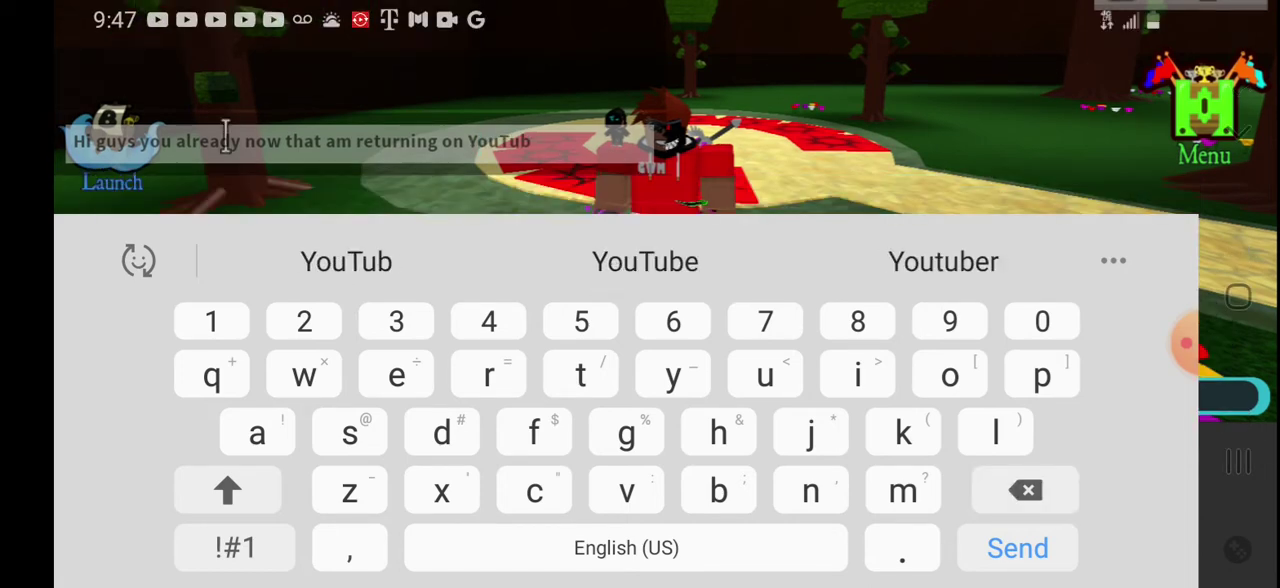
pyautogui.press('Return')
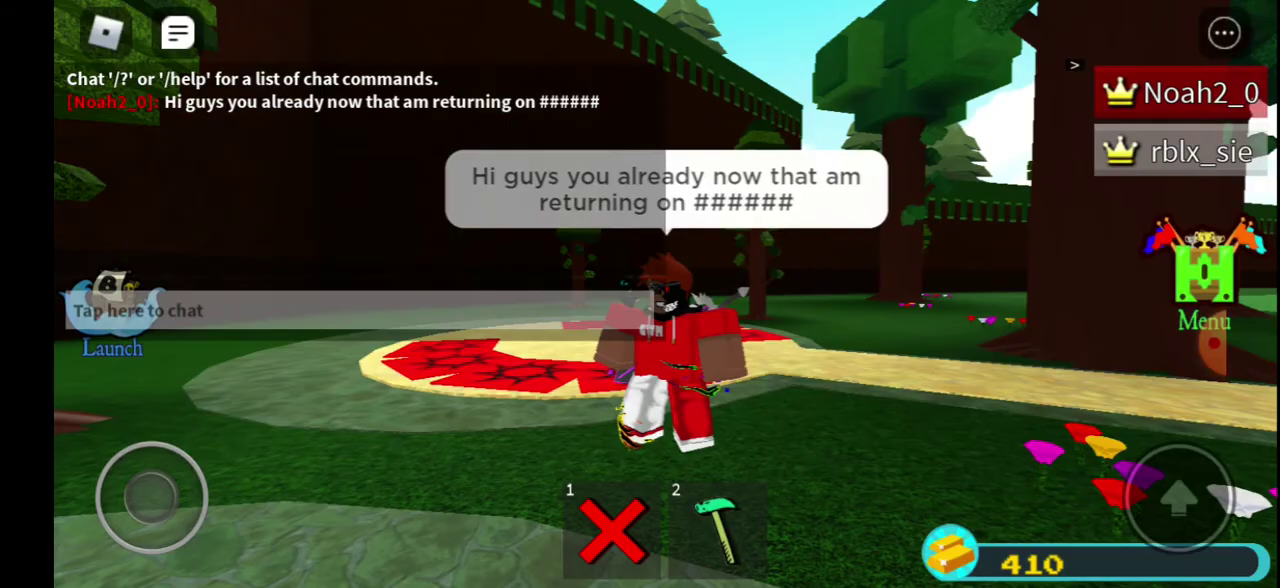
# - Type 'All i wanted was to become a star on roblox', remove a stray character, and send it
pyautogui.click(140, 310)
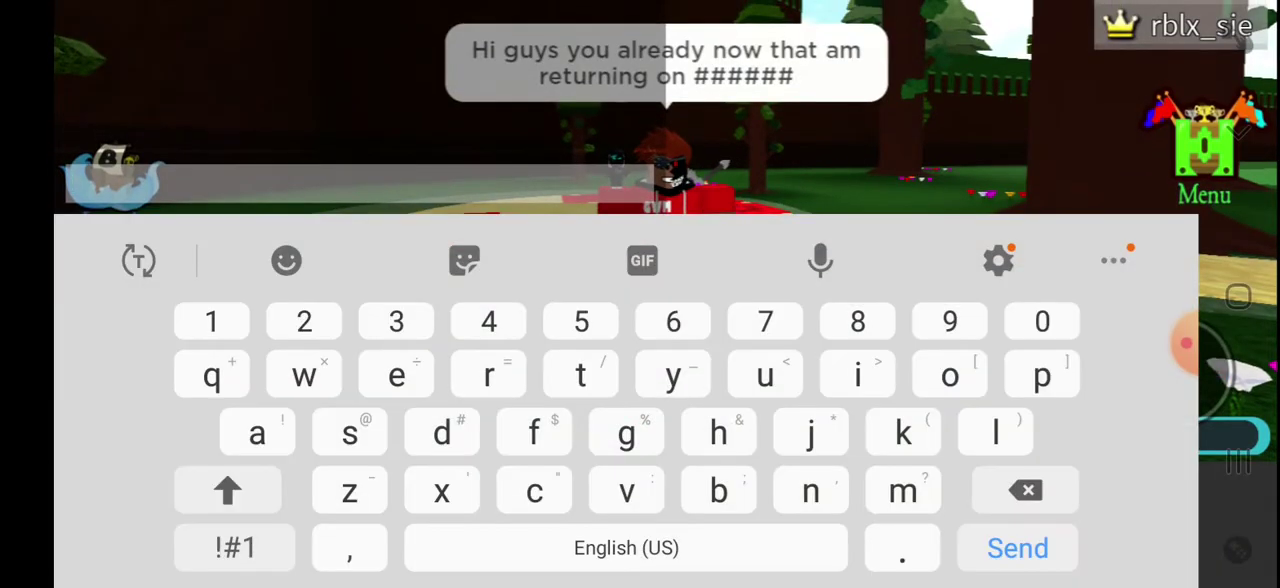
pyautogui.write('I')
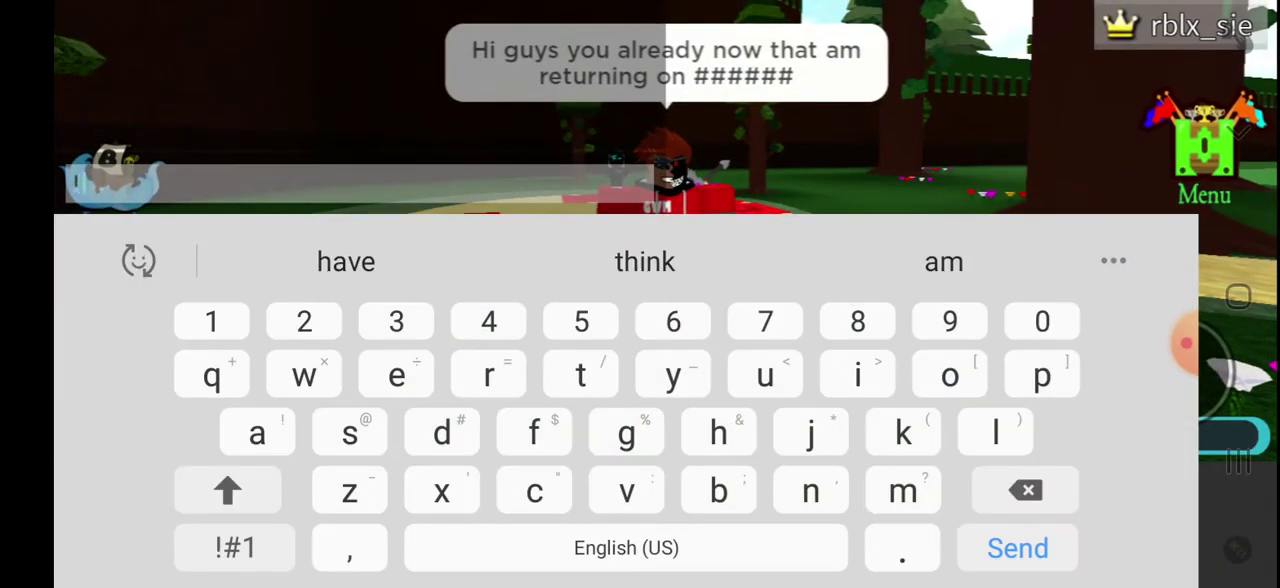
pyautogui.press('BackSpace')
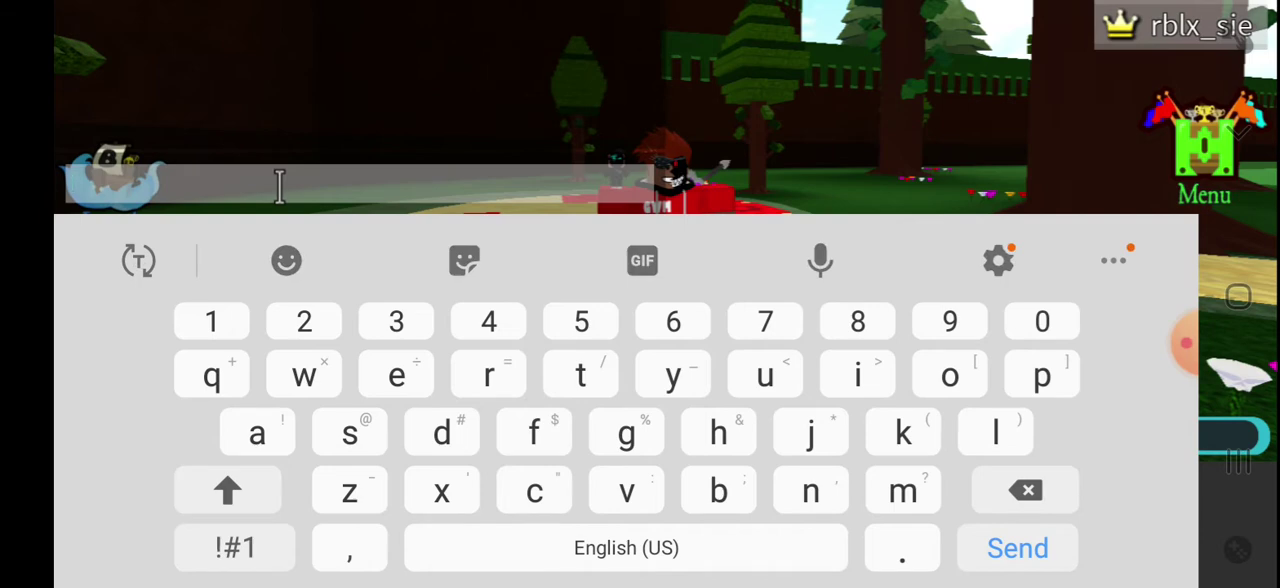
pyautogui.write('All')
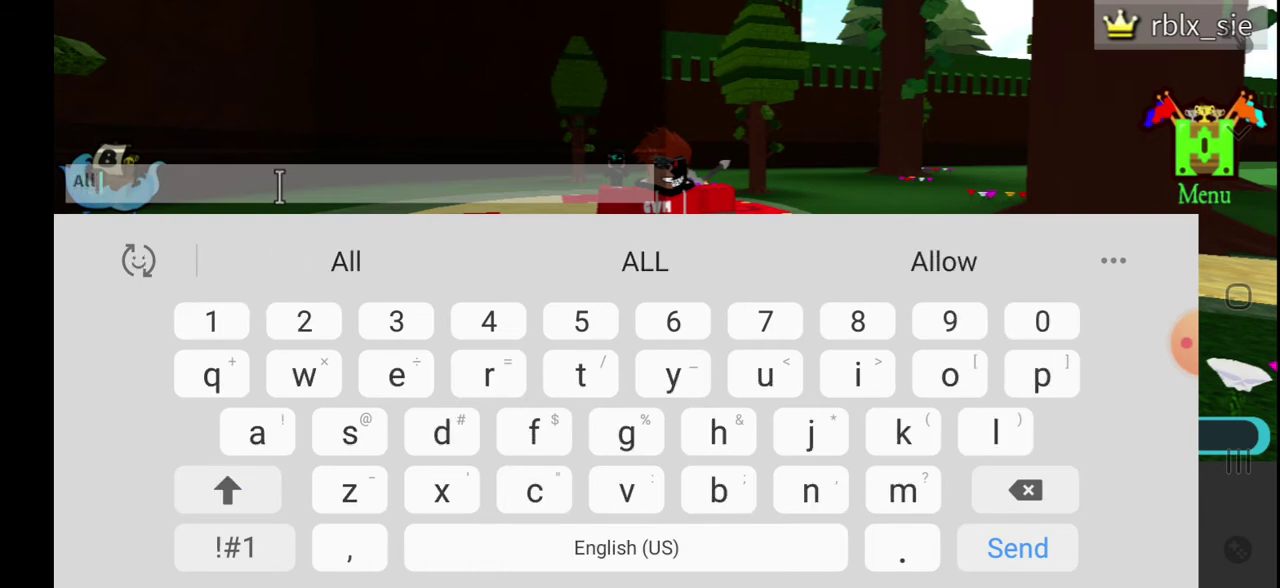
pyautogui.write(' i wante')
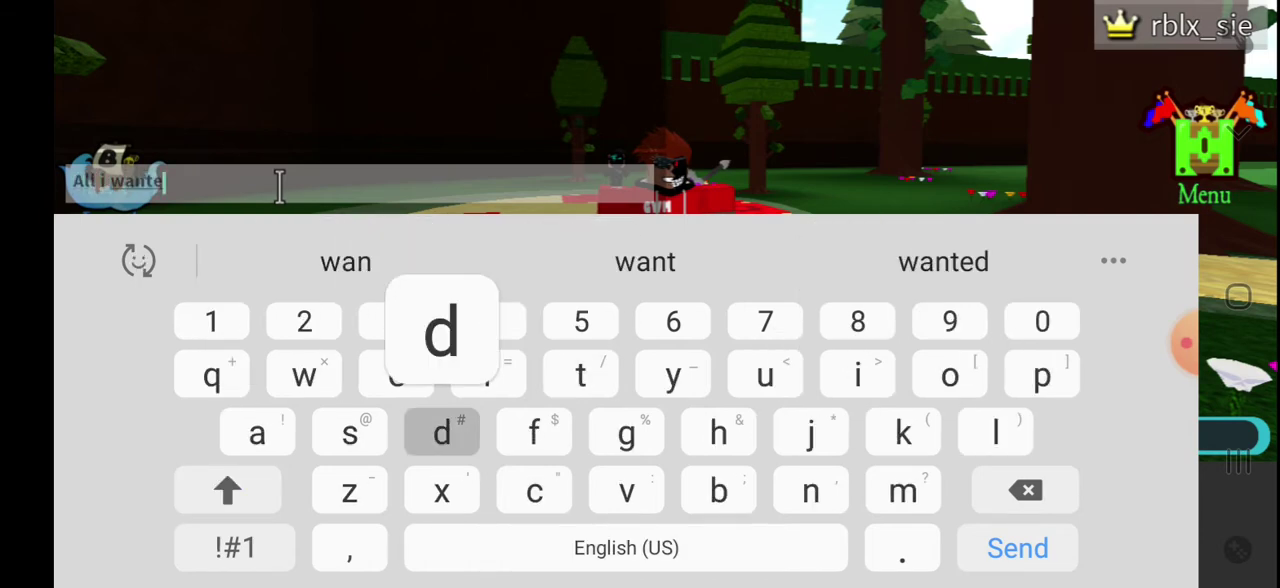
pyautogui.write('d was')
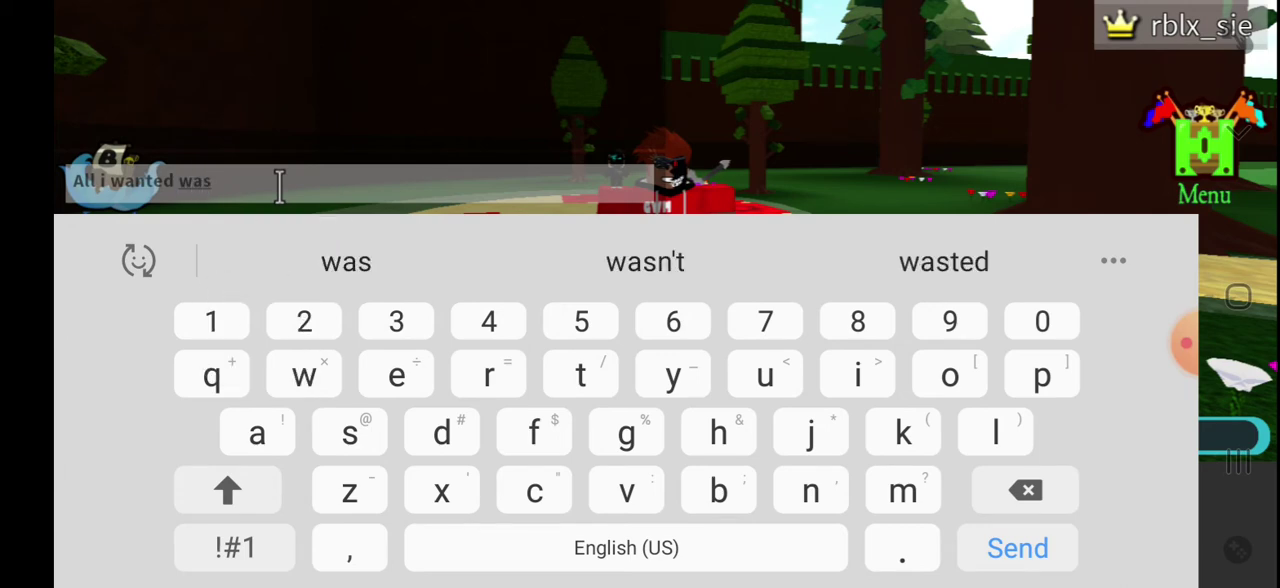
pyautogui.write(' to b')
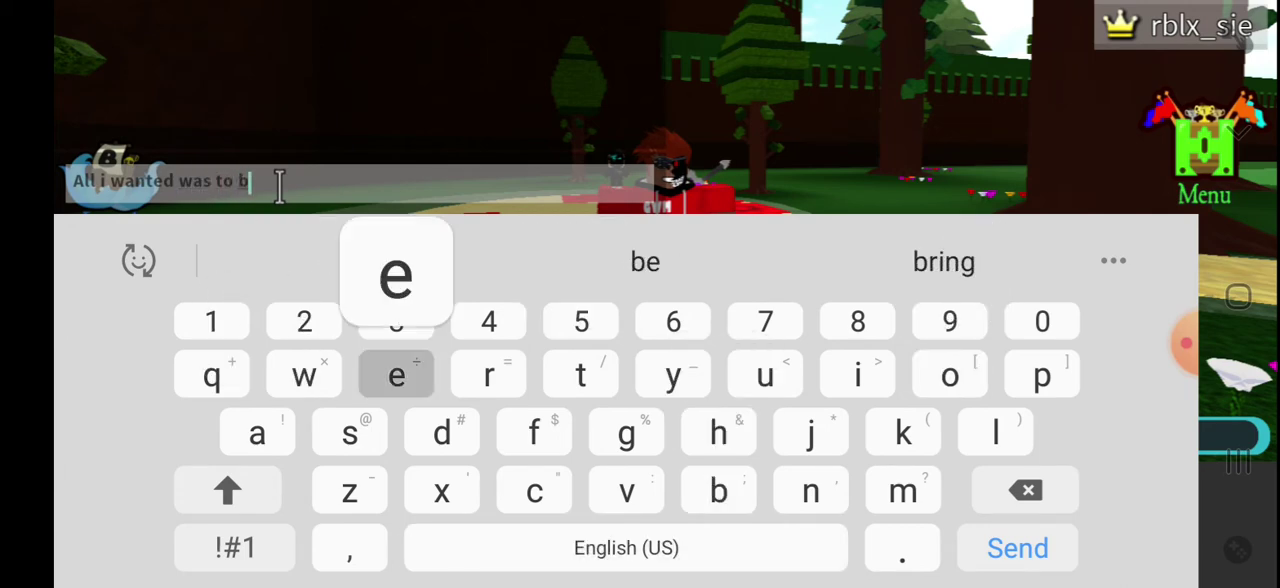
pyautogui.write('ecome ')
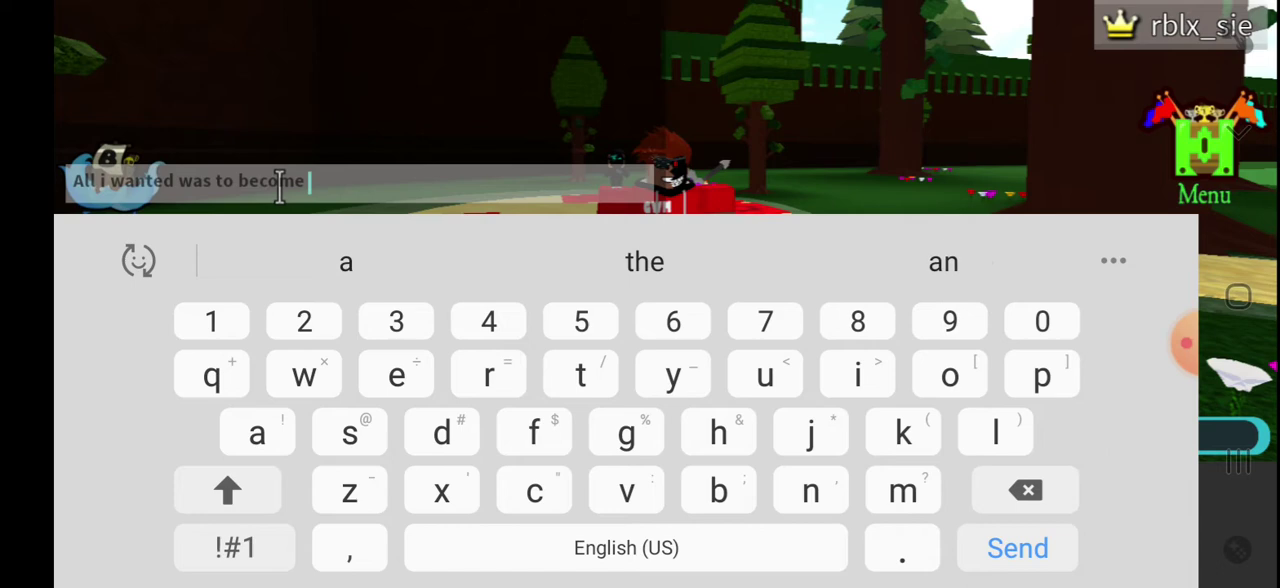
pyautogui.write('a')
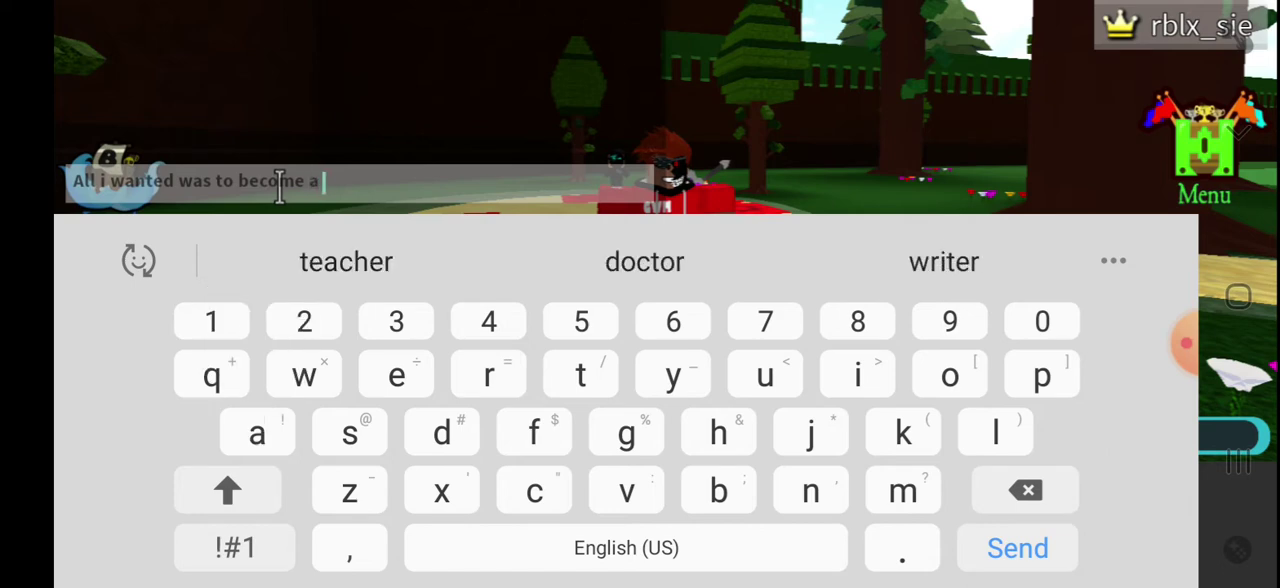
pyautogui.write(' star ')
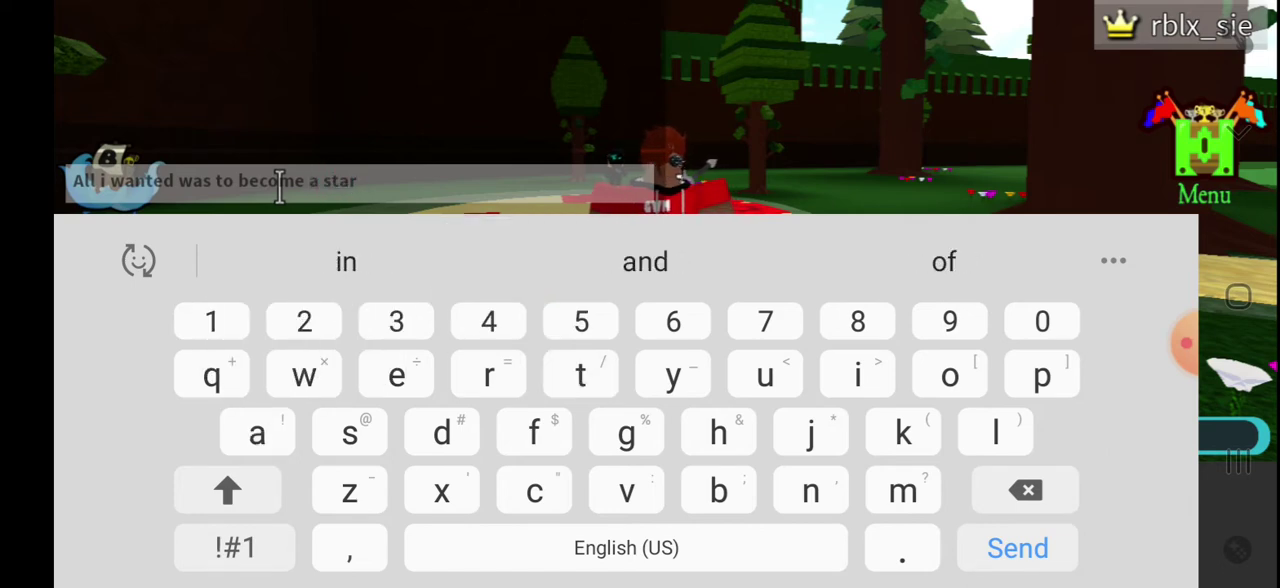
pyautogui.write('on')
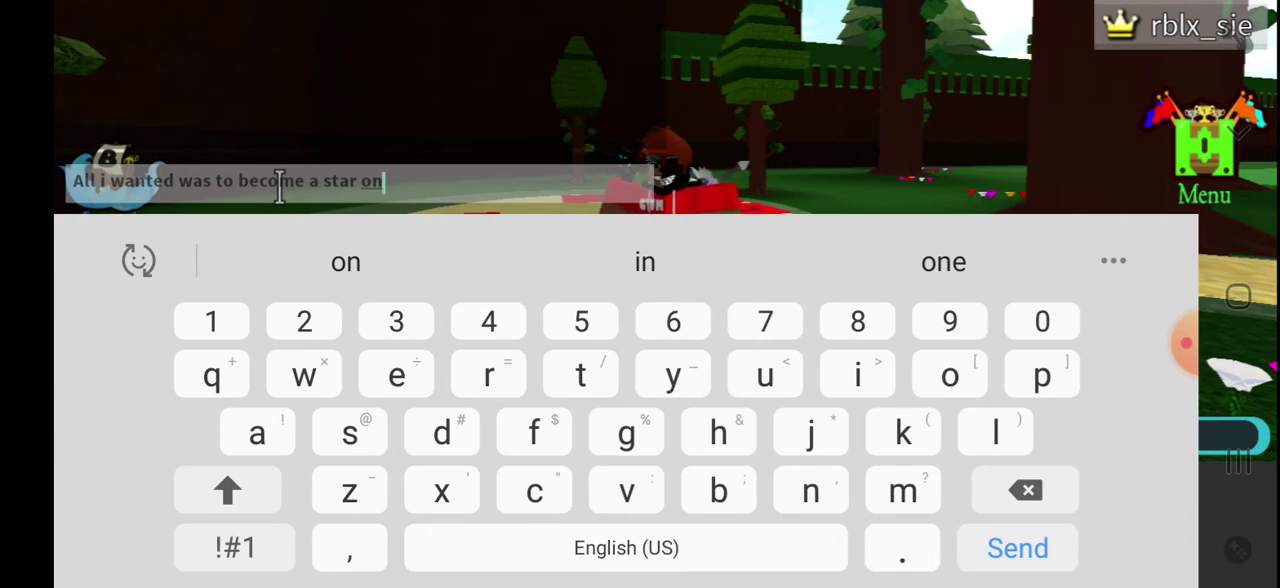
pyautogui.write(' roblo')
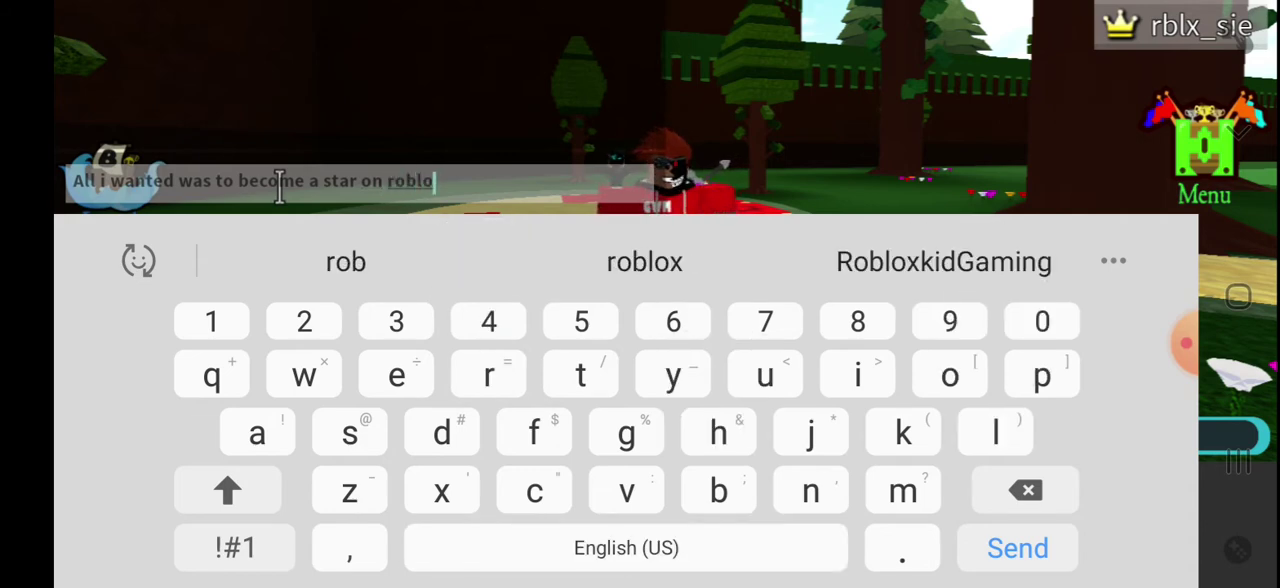
pyautogui.write('x')
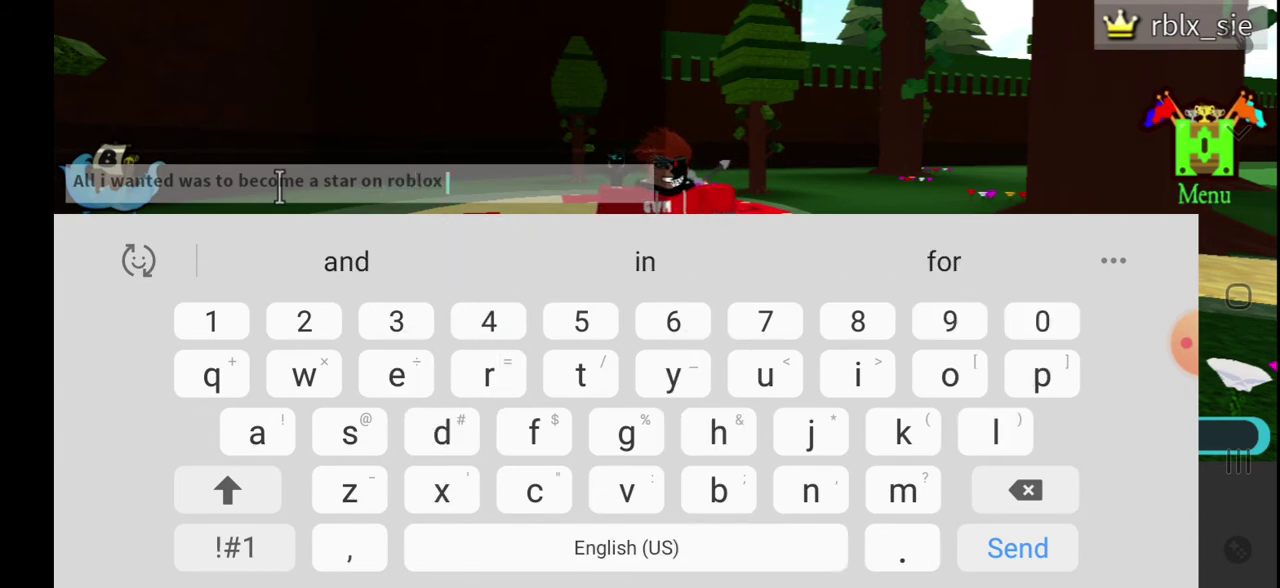
pyautogui.press('BackSpace')
pyautogui.press('Return')
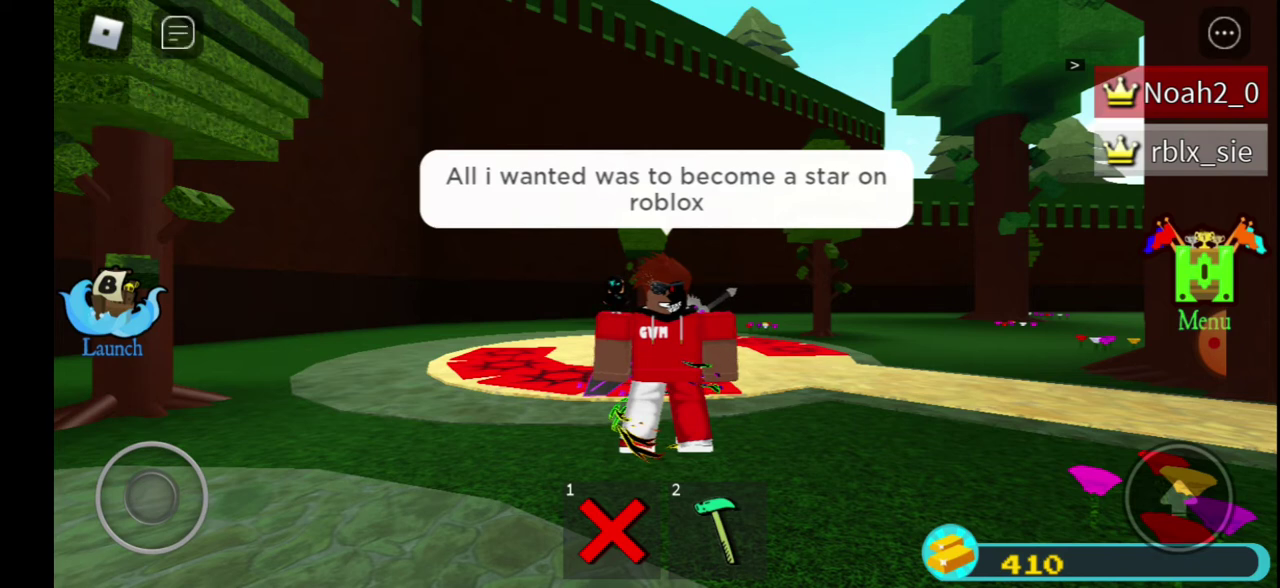
# - Draft 'But this is my Las video so let start this video', fixing the last word to 'video'
pyautogui.click(178, 33)
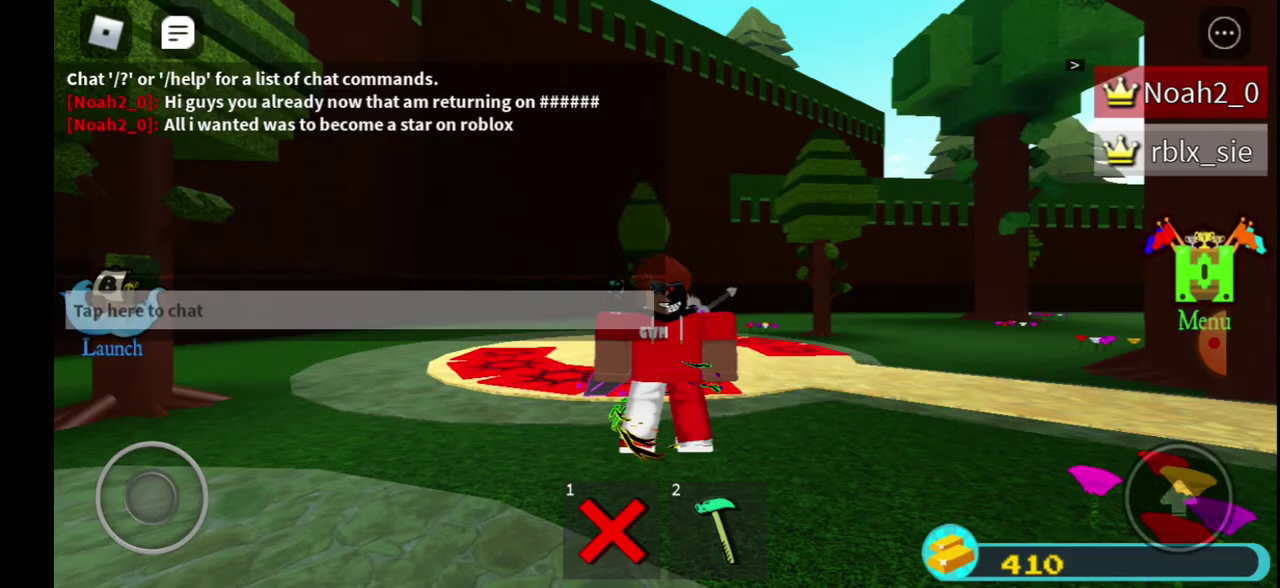
pyautogui.click(138, 310)
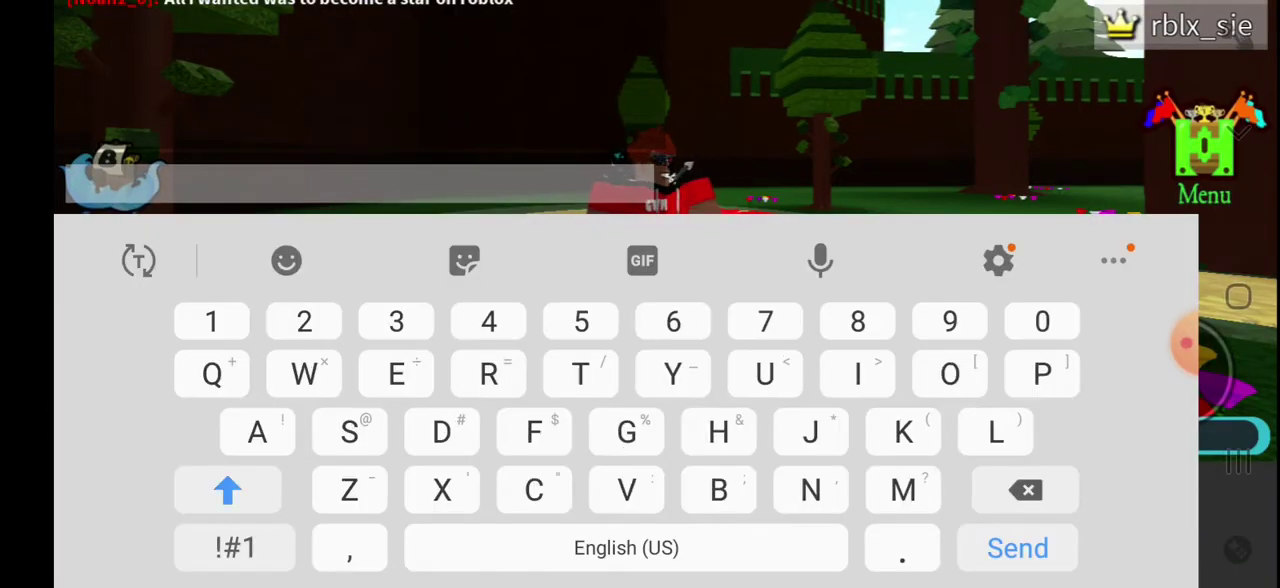
pyautogui.write('But')
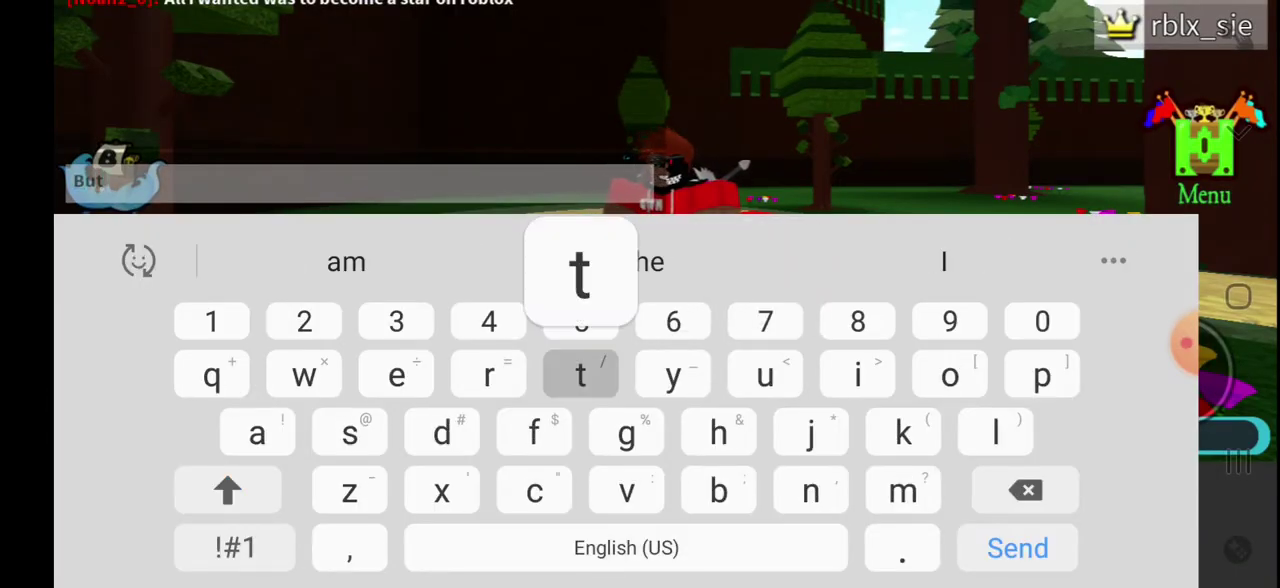
pyautogui.write(' this is ')
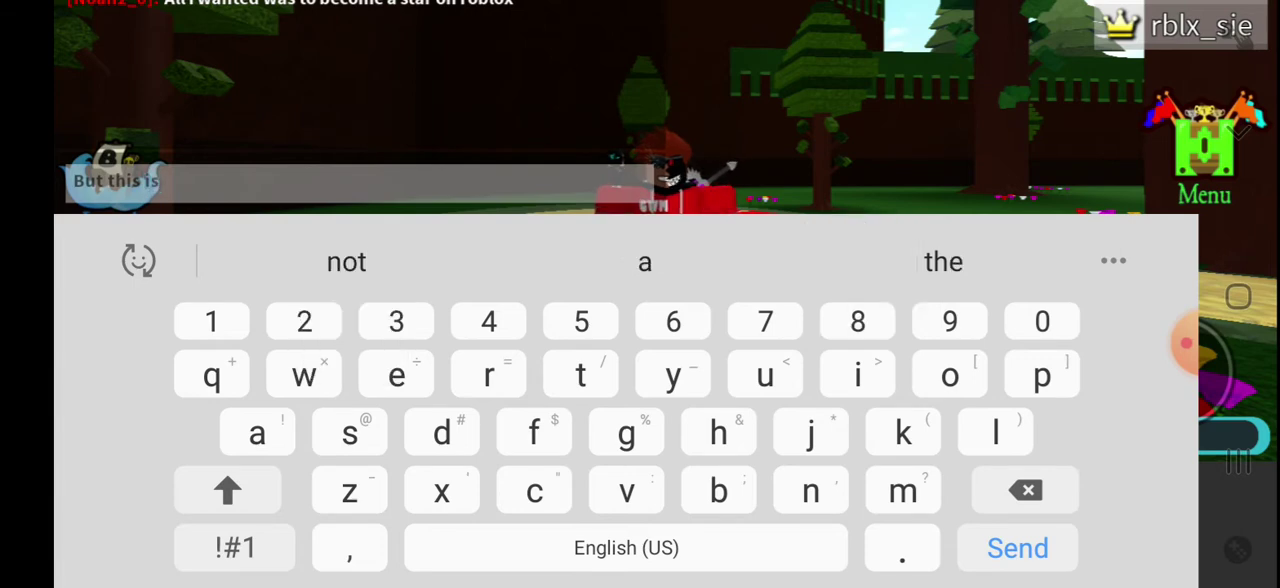
pyautogui.write('my Las')
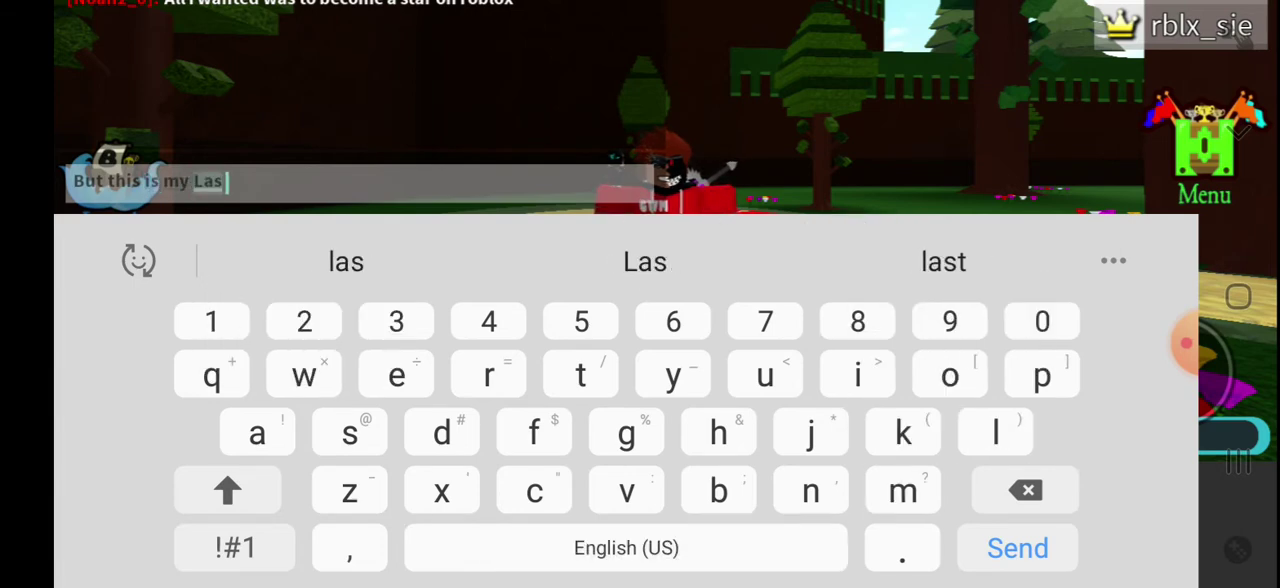
pyautogui.write(' video')
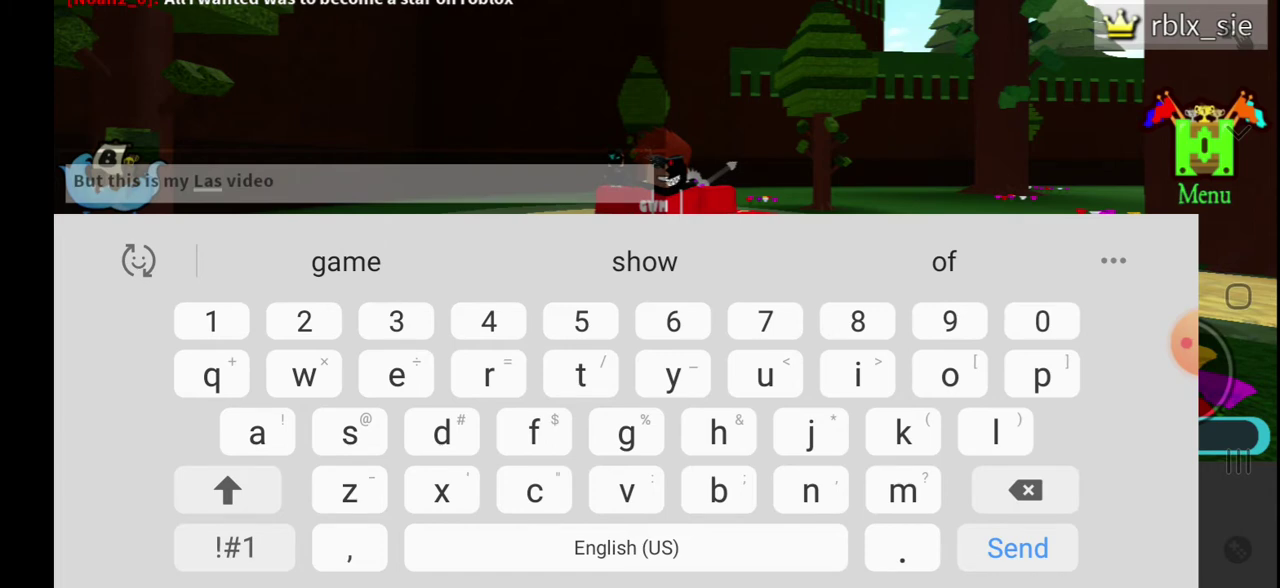
pyautogui.write(' so l')
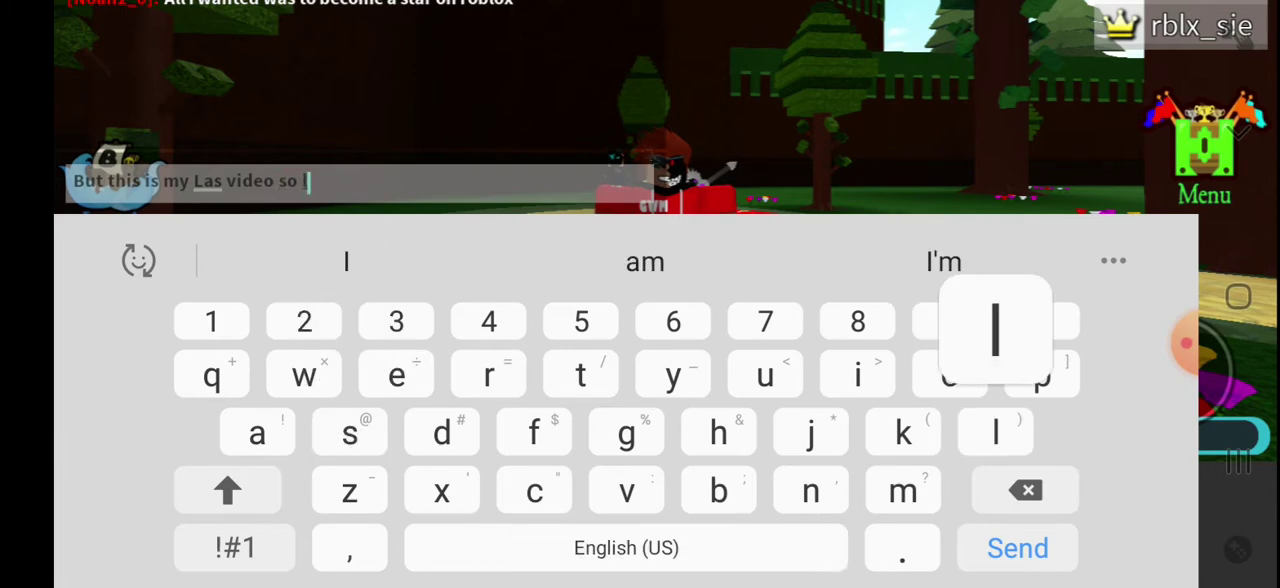
pyautogui.write('et start ')
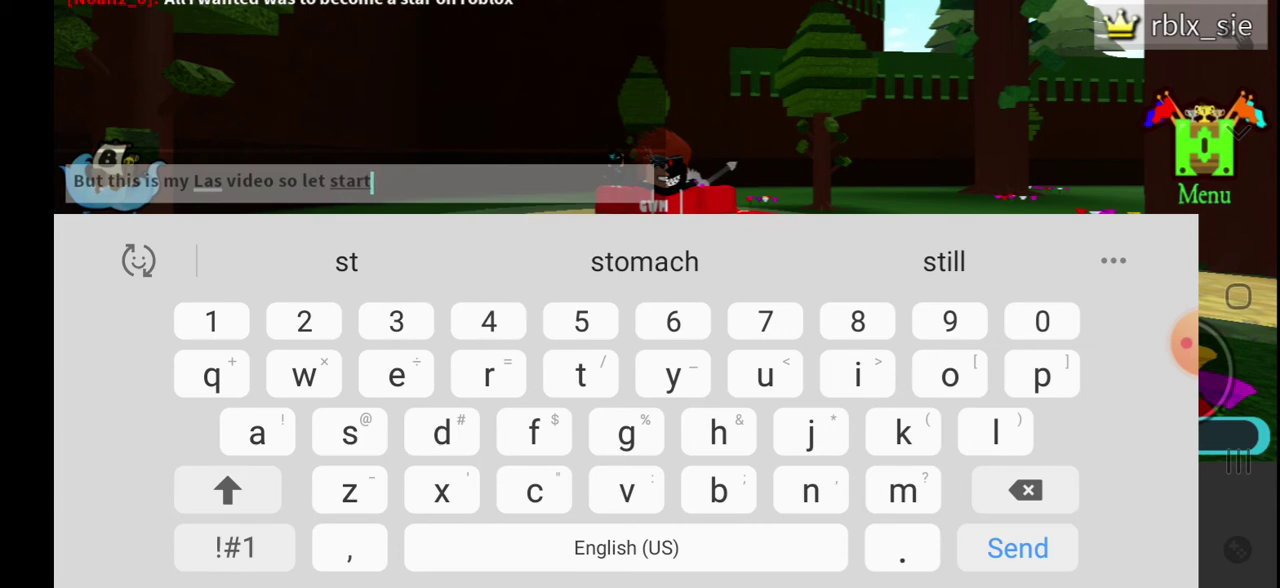
pyautogui.write('thi')
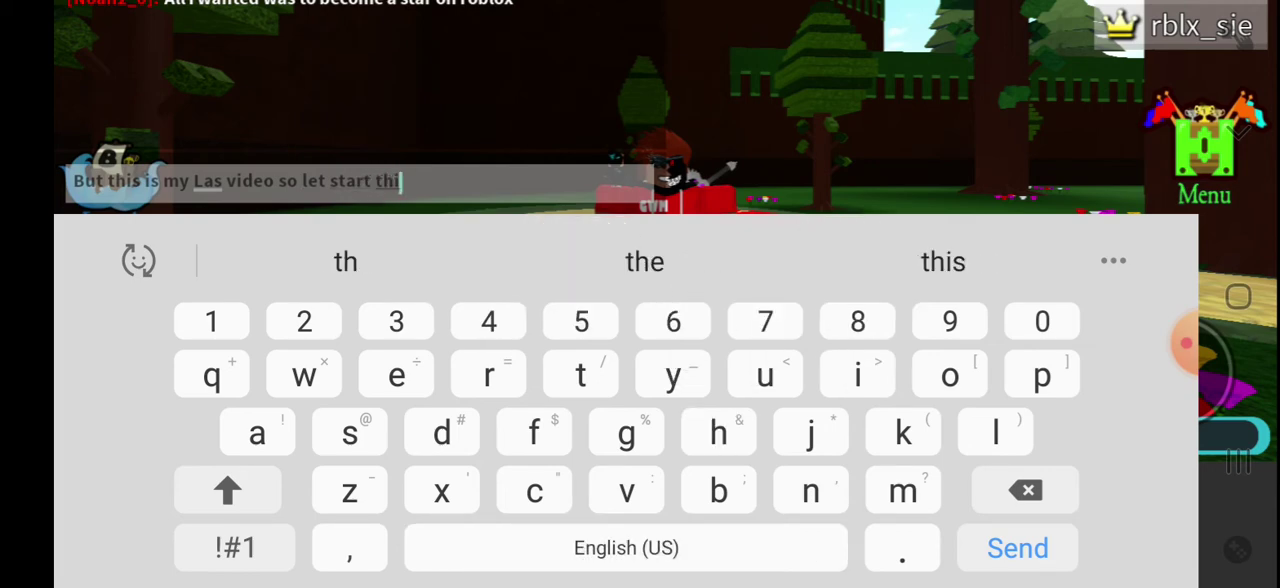
pyautogui.write('s vide')
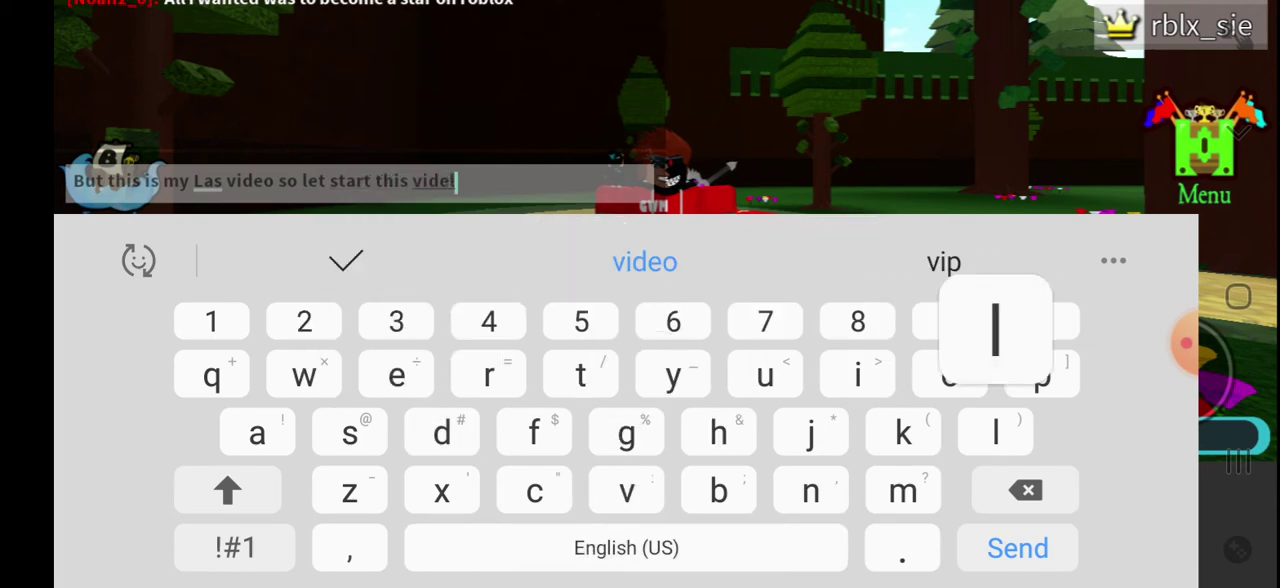
pyautogui.write('l')
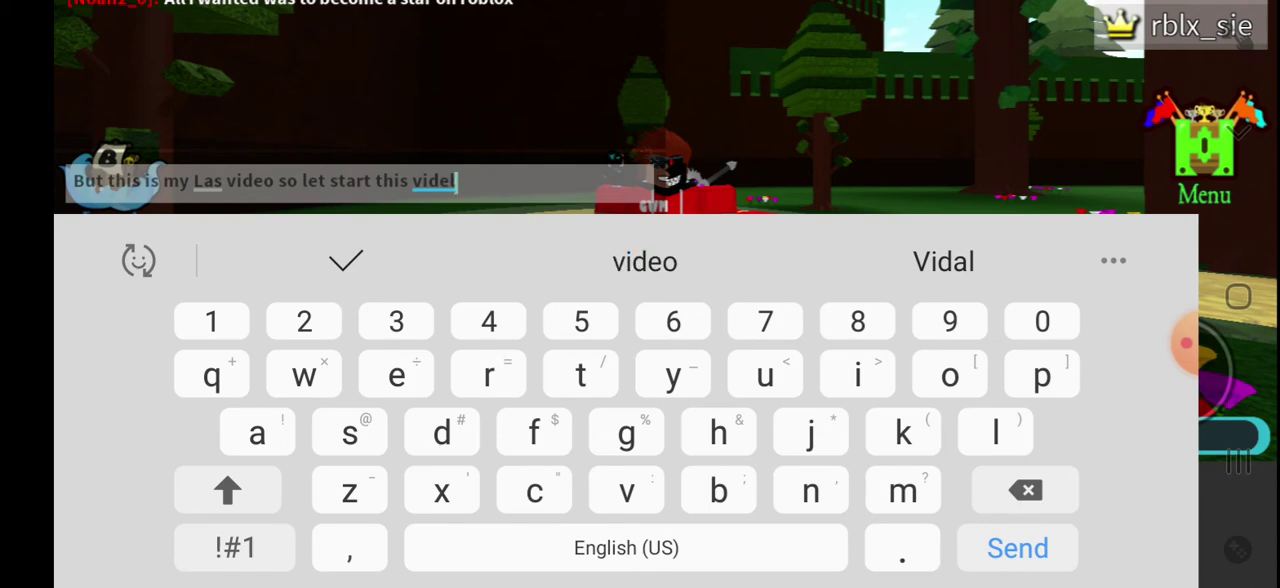
pyautogui.click(645, 261)
# - Send the last-video message, then show the chat log of all four messages inside the building
pyautogui.click(1017, 548)
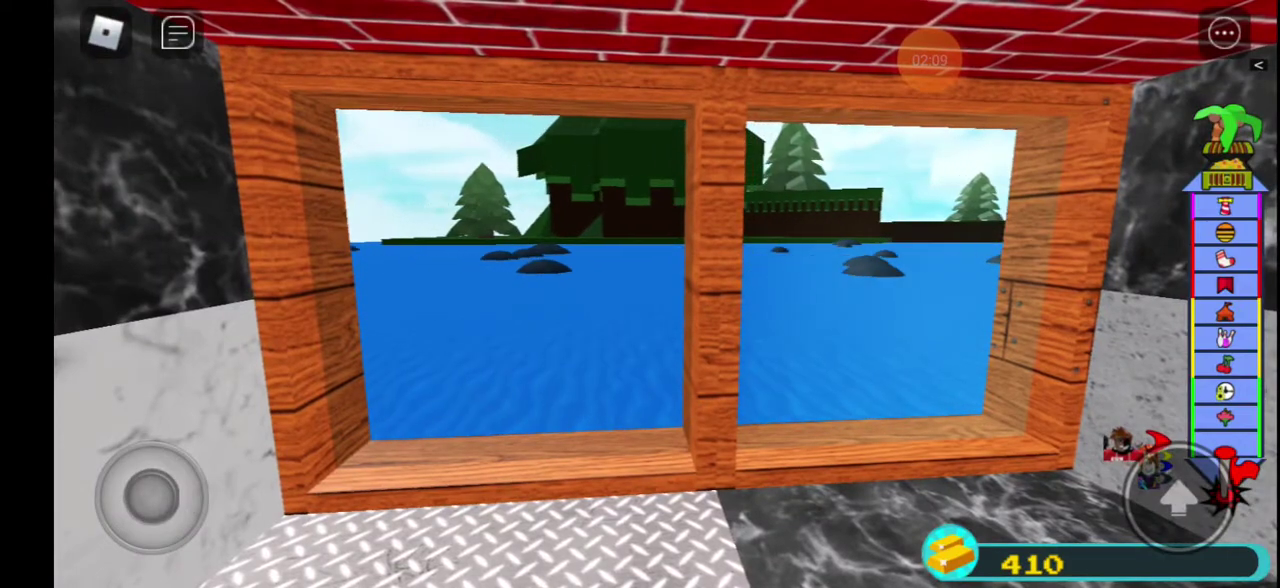
pyautogui.click(177, 33)
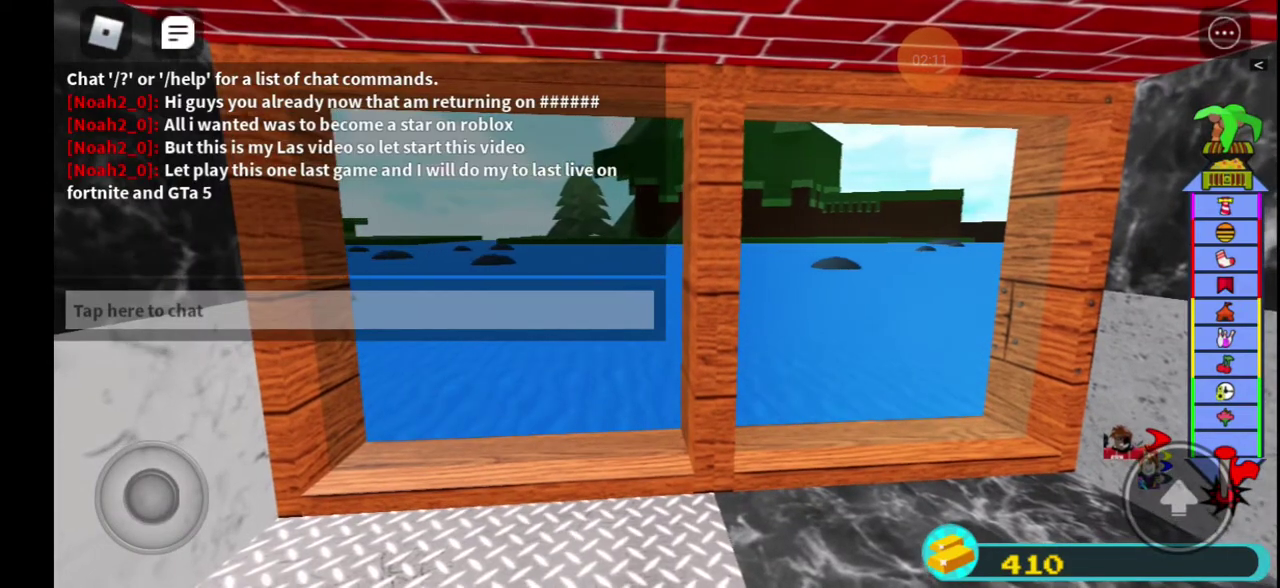